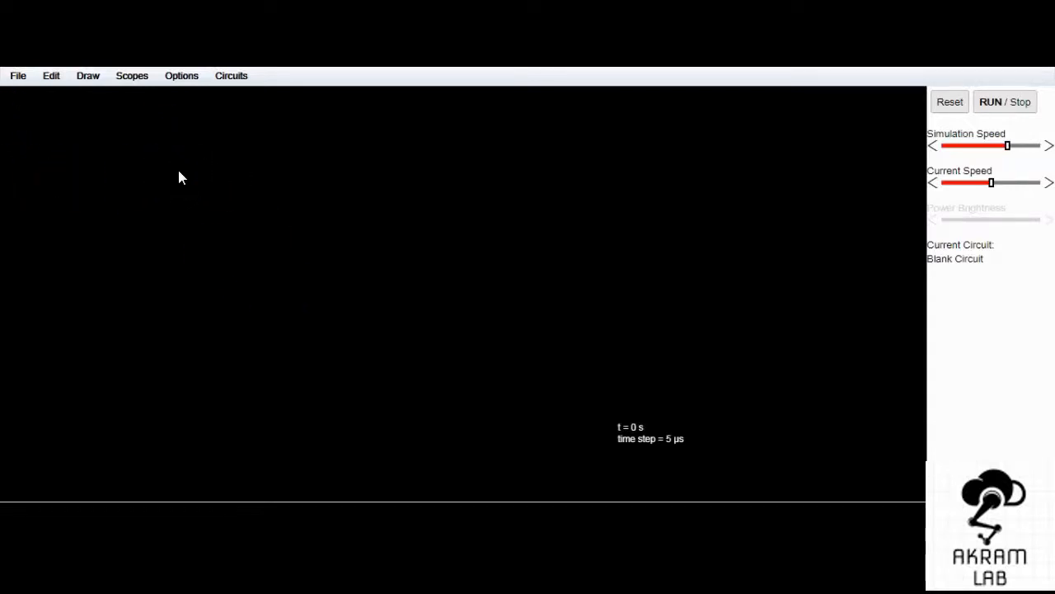
click(222, 260)
click(235, 76)
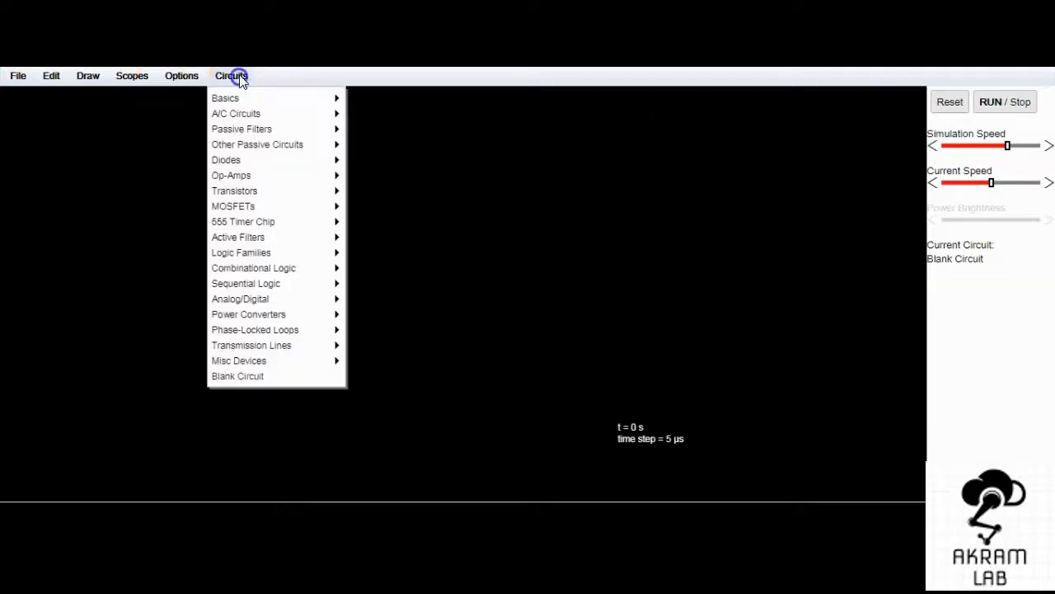
mouse_move(179, 75)
click(73, 141)
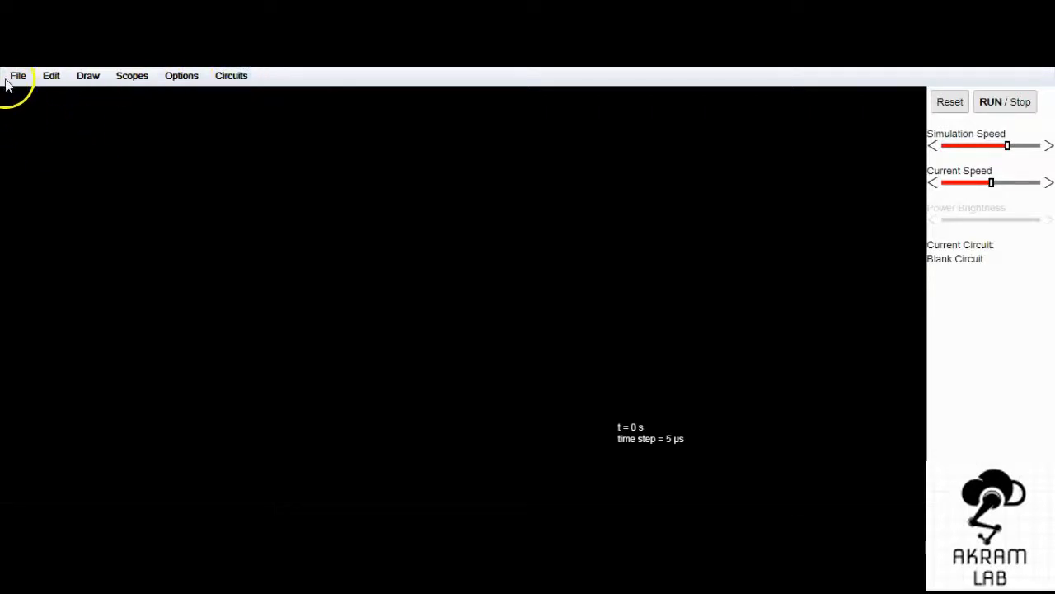
Draw three 1k resistors joined end to end as a triangle on the blank circuit.
click(84, 78)
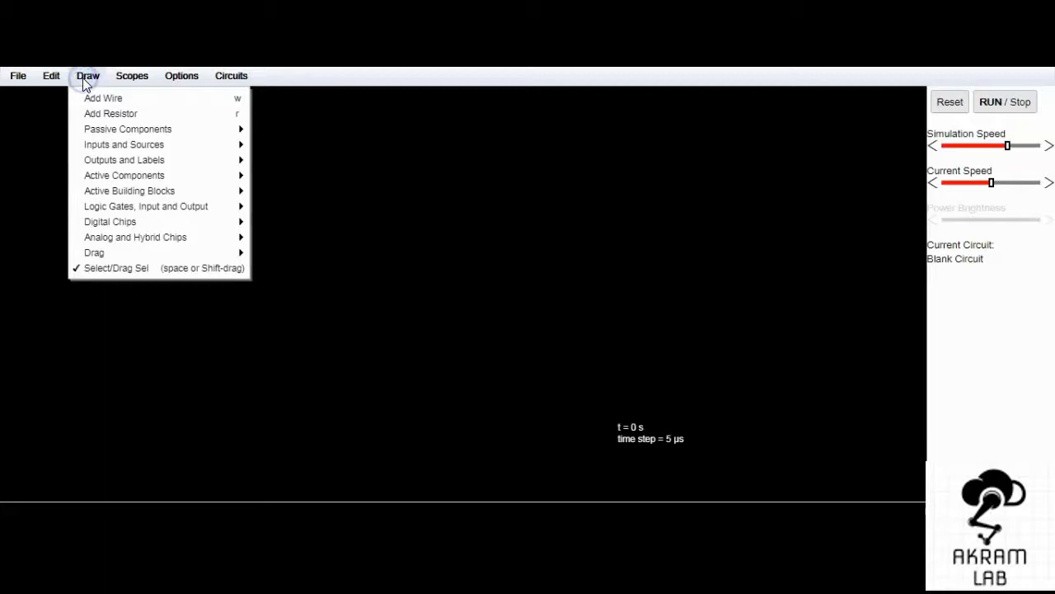
click(163, 113)
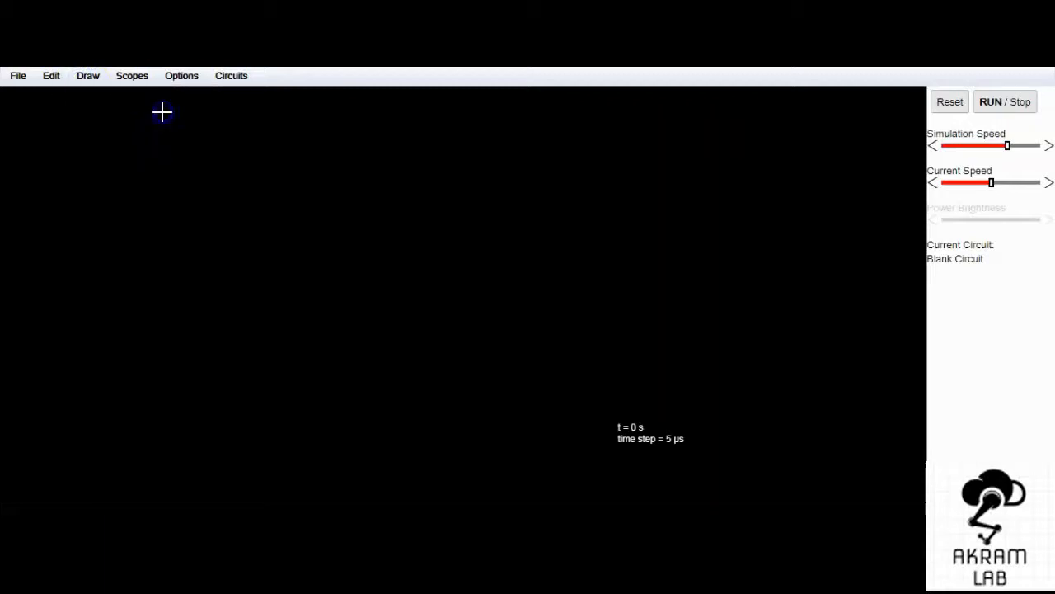
drag(283, 175, 283, 295)
drag(285, 171, 284, 295)
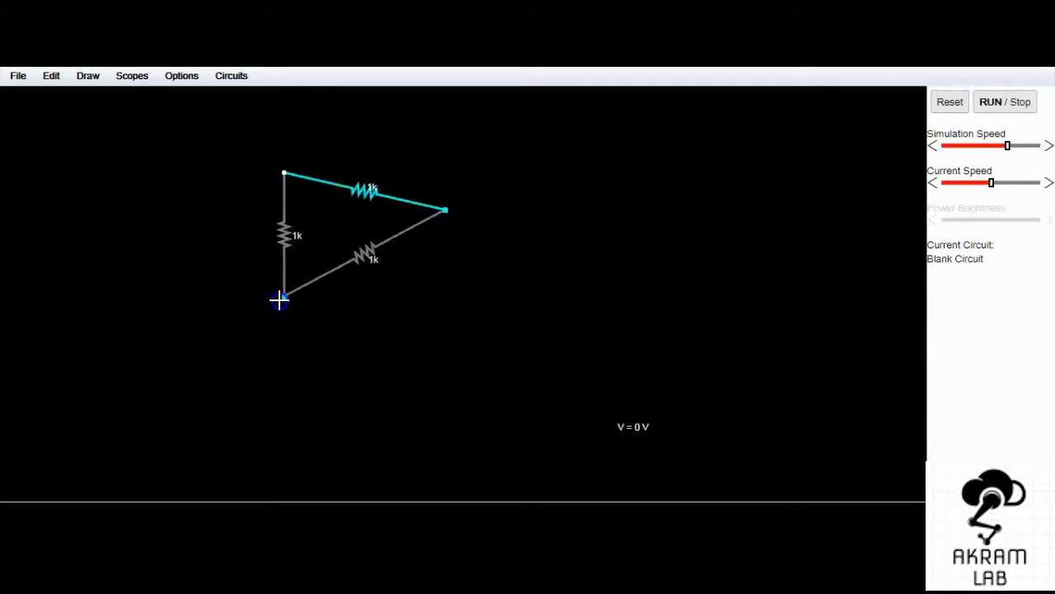
click(525, 268)
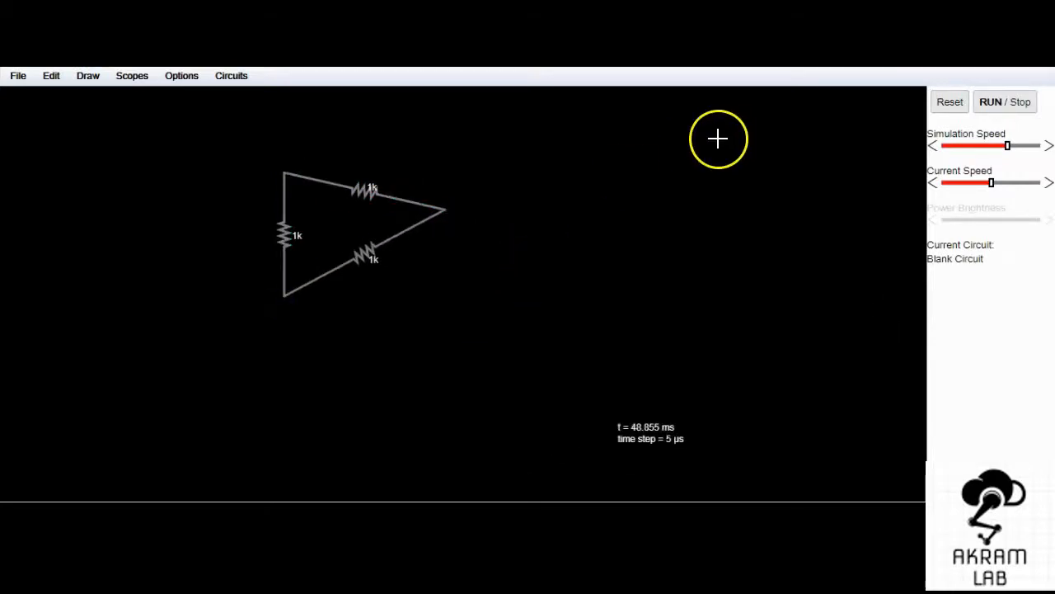
Look through the example circuit categories and load the Ohm's Law example from Basics.
click(229, 77)
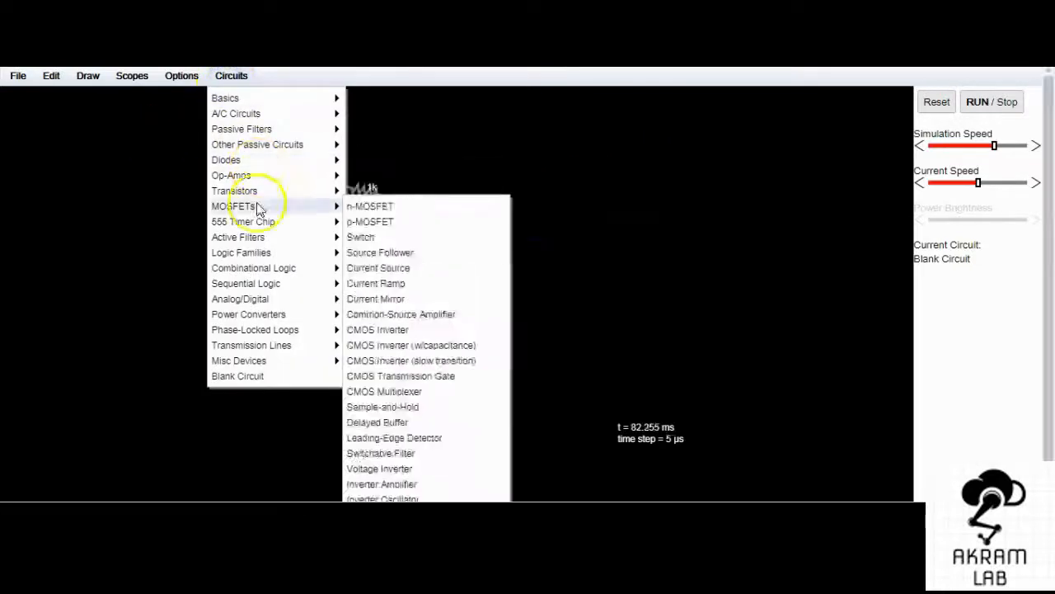
mouse_move(260, 255)
mouse_move(258, 103)
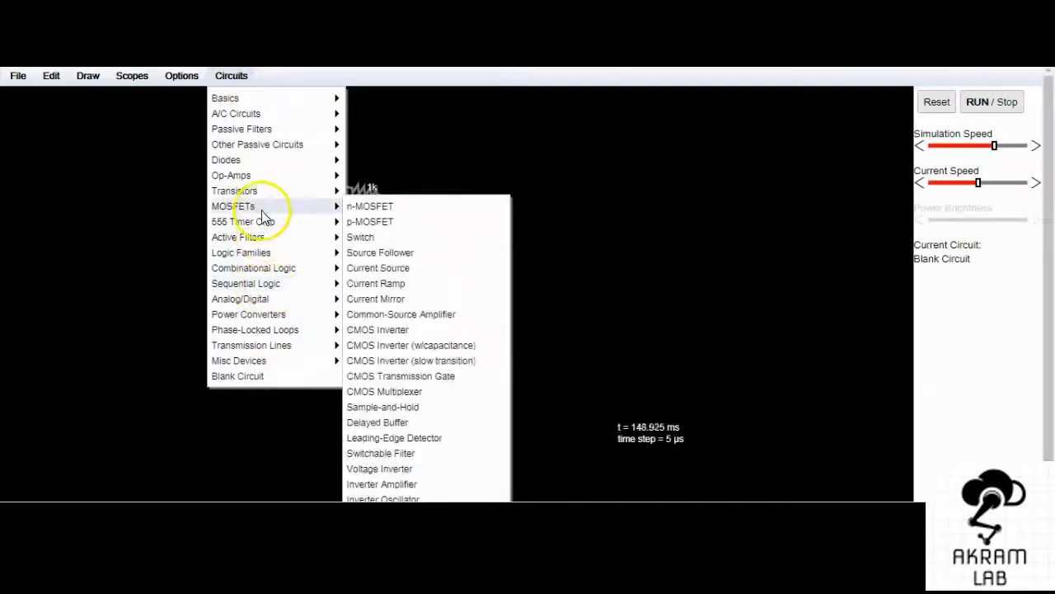
mouse_move(266, 320)
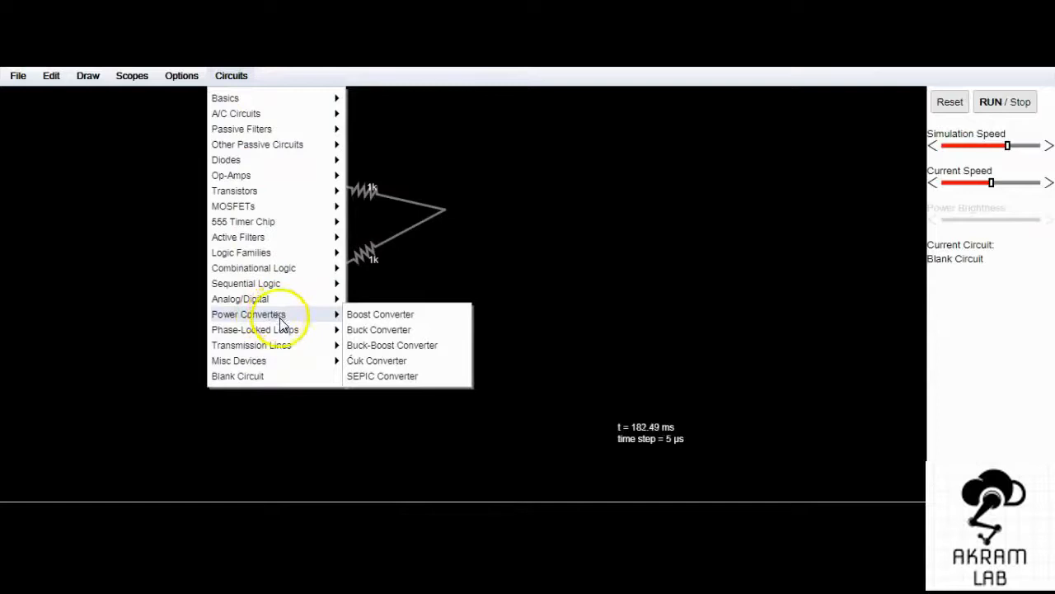
mouse_move(292, 353)
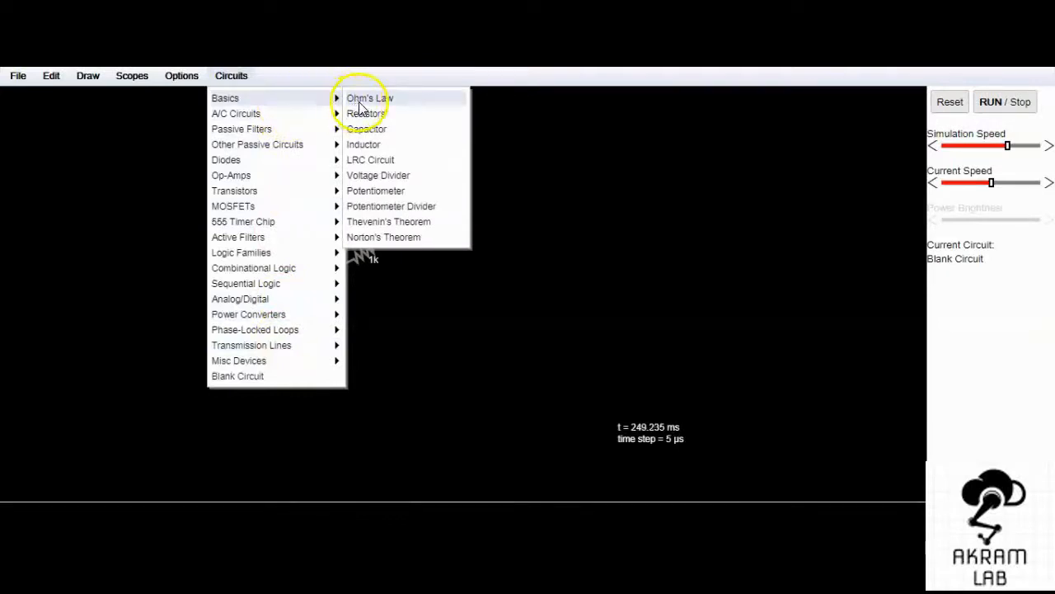
click(360, 99)
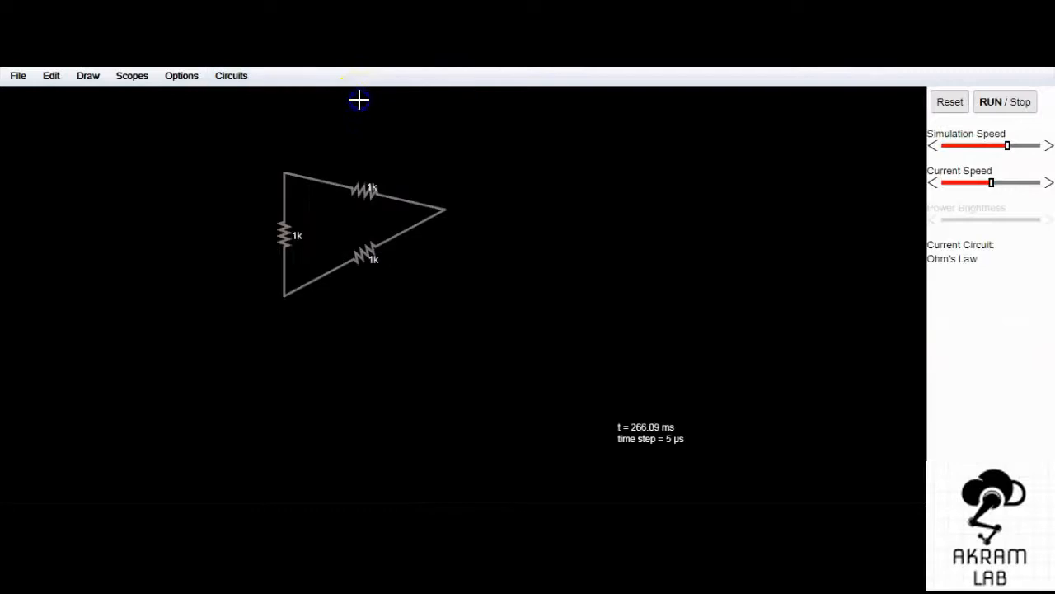
click(409, 211)
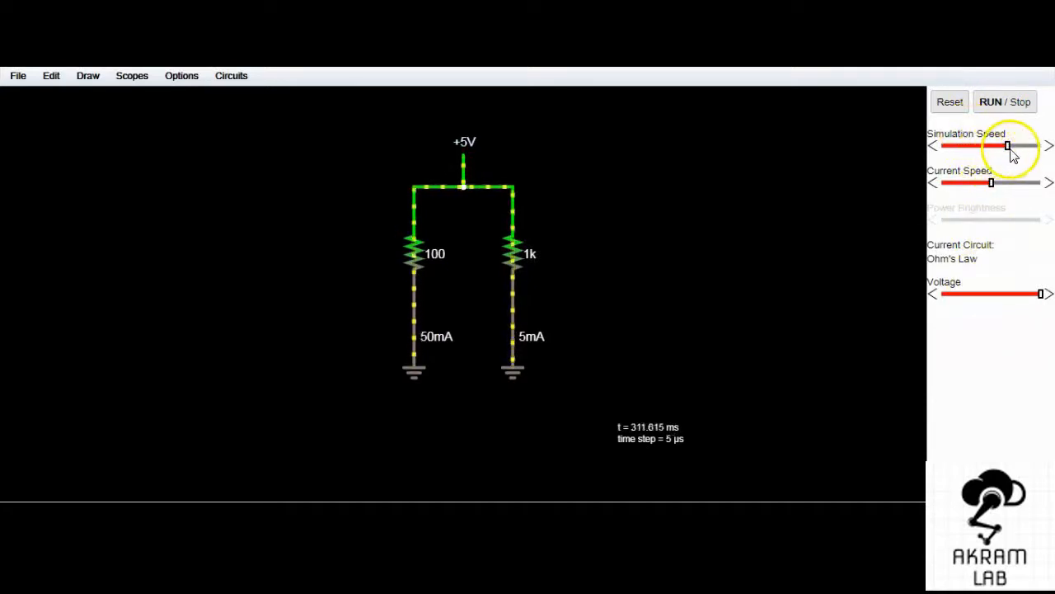
Lower the simulation speed slightly, and try a very low current speed before returning it to the middle.
mouse_move(1009, 147)
mouse_down()
mouse_move(1018, 146)
mouse_move(949, 146)
mouse_move(1027, 146)
mouse_move(997, 147)
mouse_up()
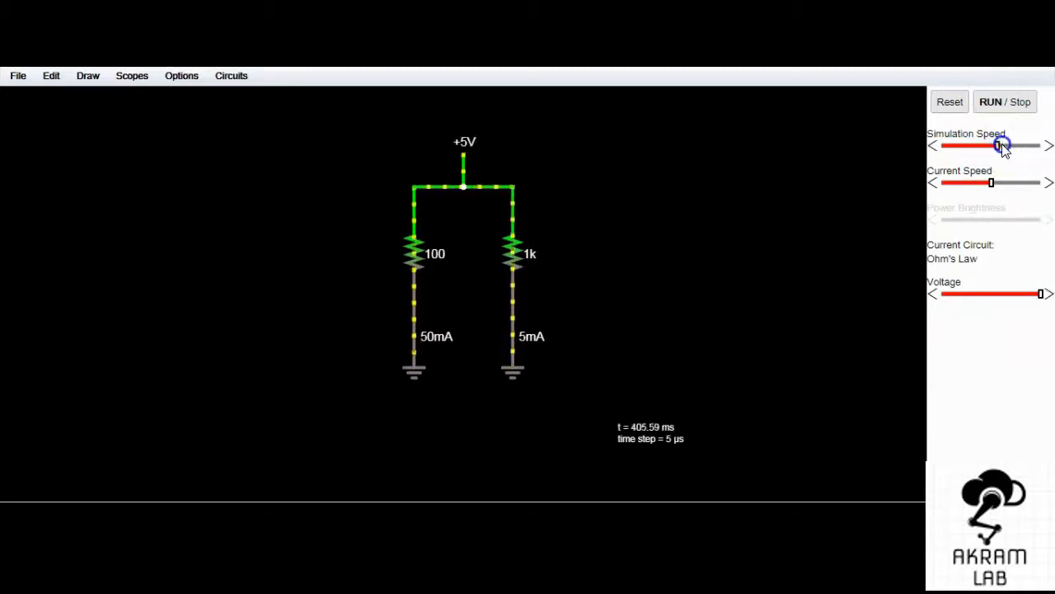
drag(1014, 157, 1016, 156)
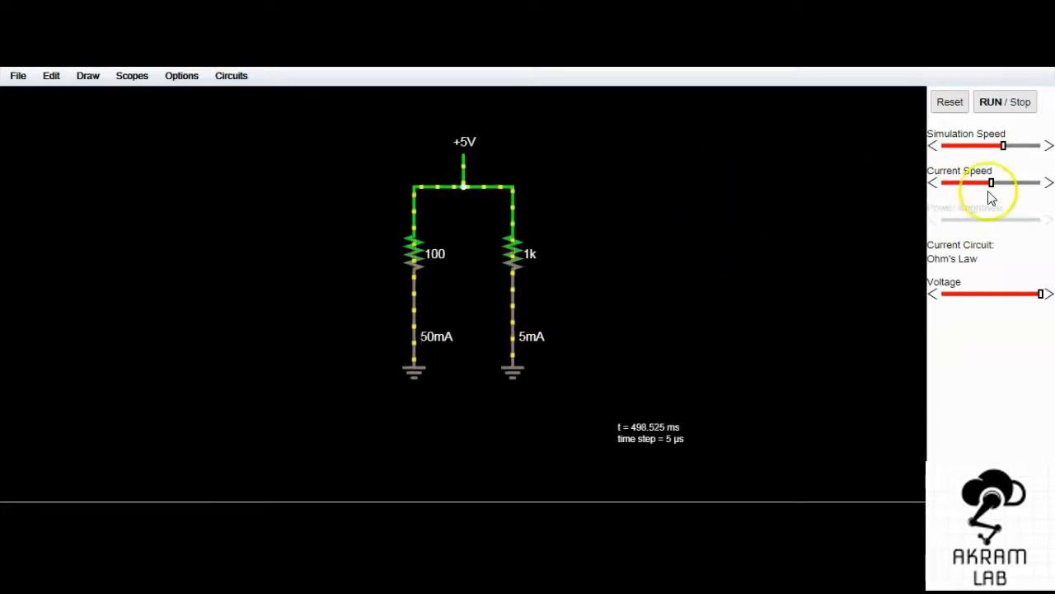
drag(992, 187, 992, 188)
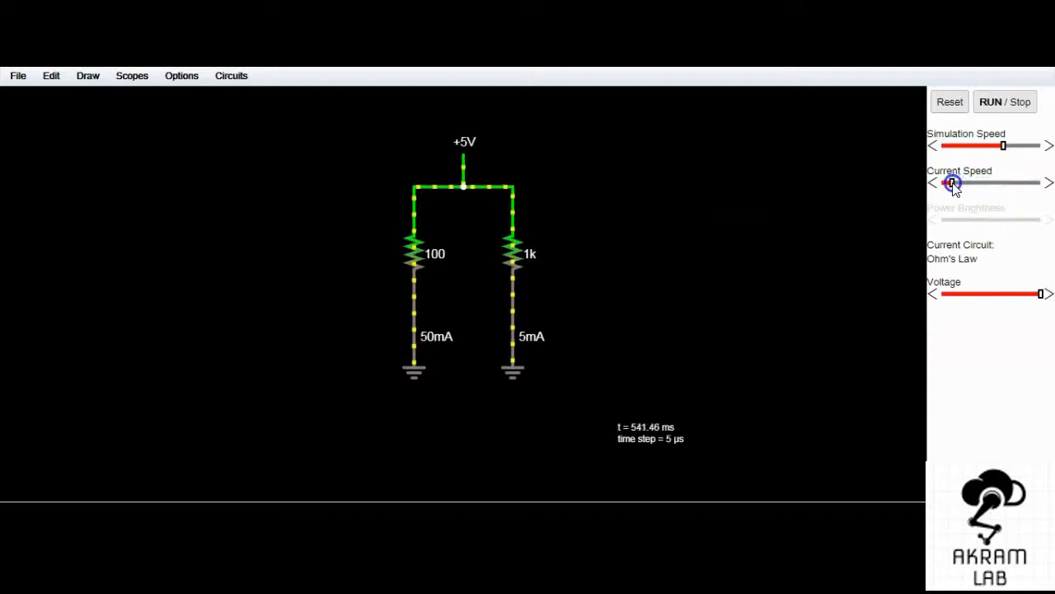
drag(959, 188, 989, 188)
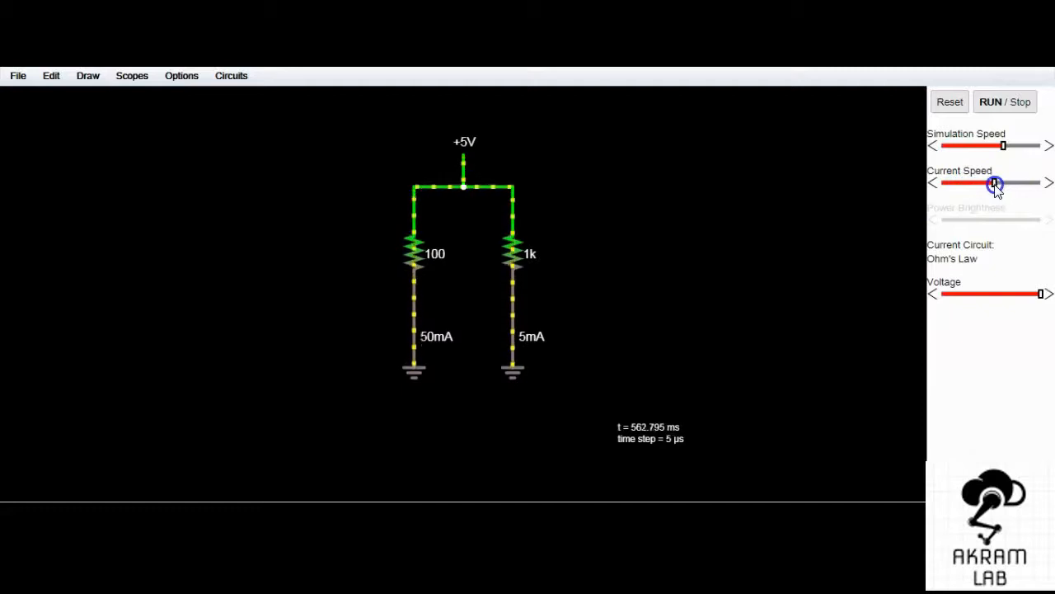
drag(993, 188, 993, 187)
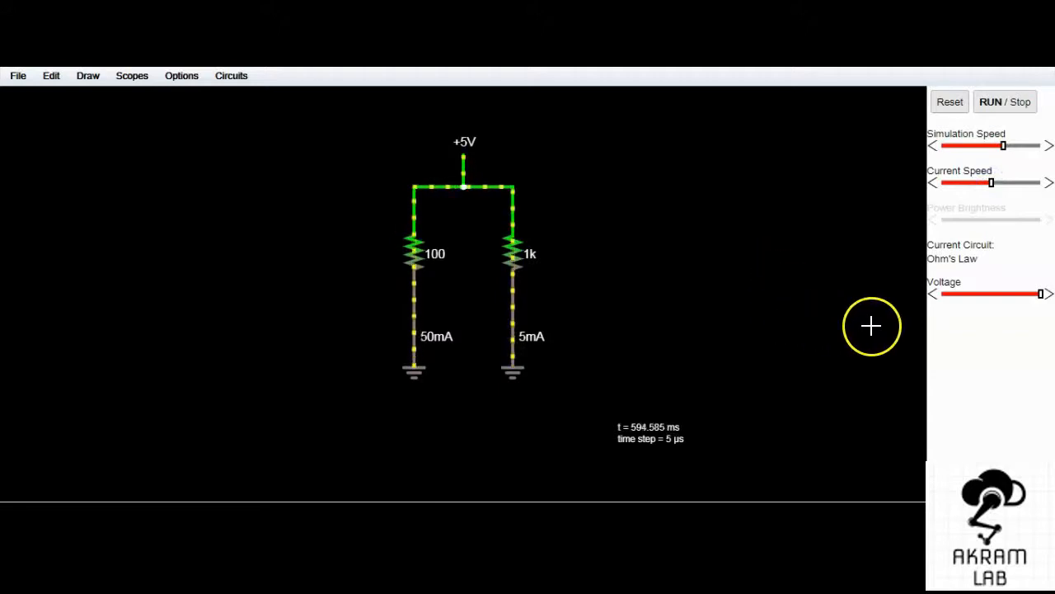
Set the Ohm's Law voltage source's maximum voltage to 9 V, leaving its slider at full voltage.
click(1041, 295)
mouse_move(1041, 297)
mouse_down()
mouse_move(959, 297)
mouse_move(1046, 294)
mouse_up()
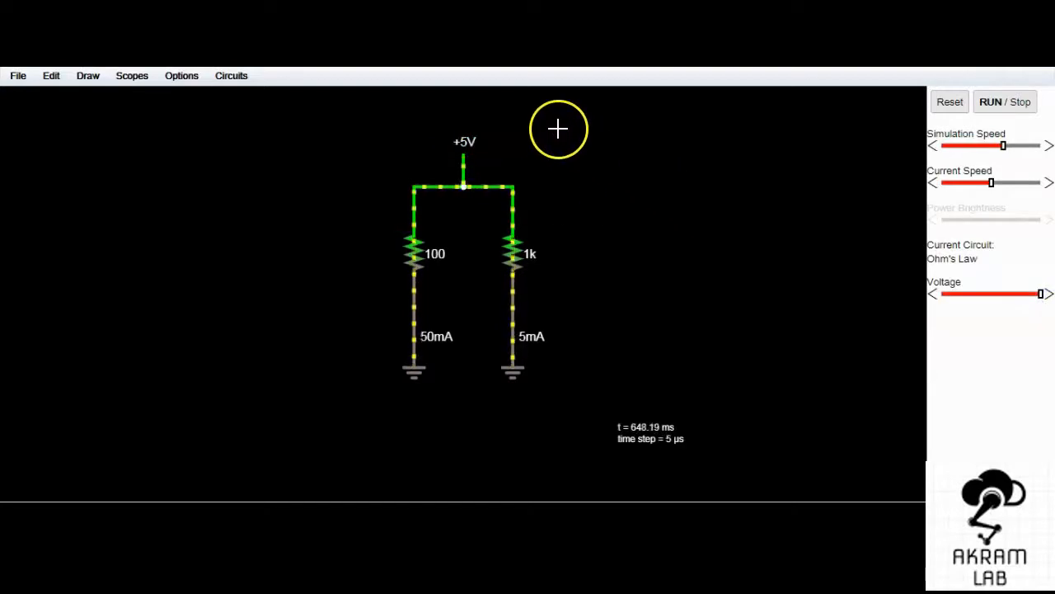
double_click(464, 140)
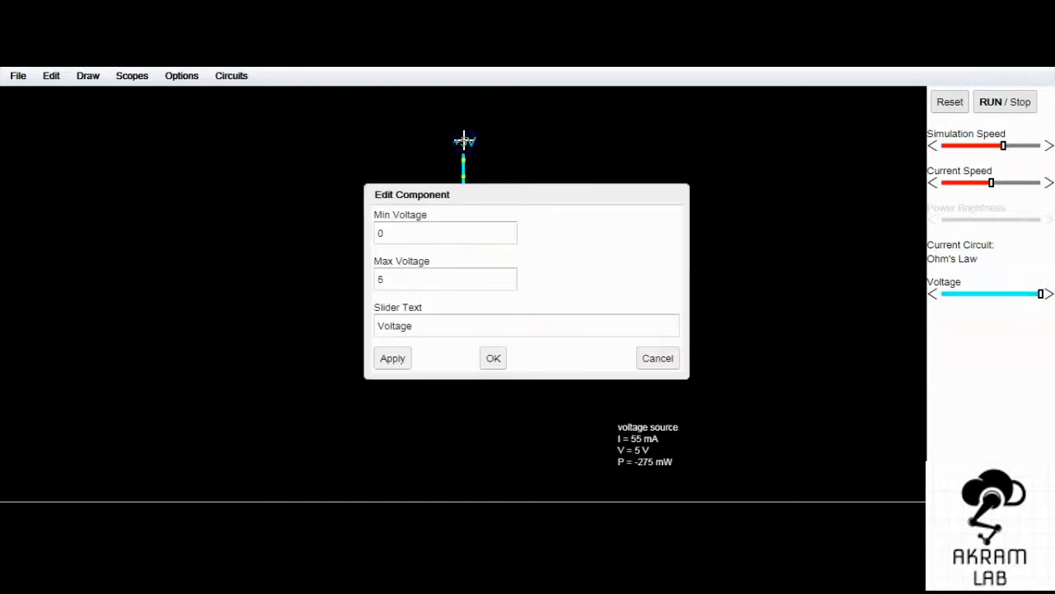
click(400, 228)
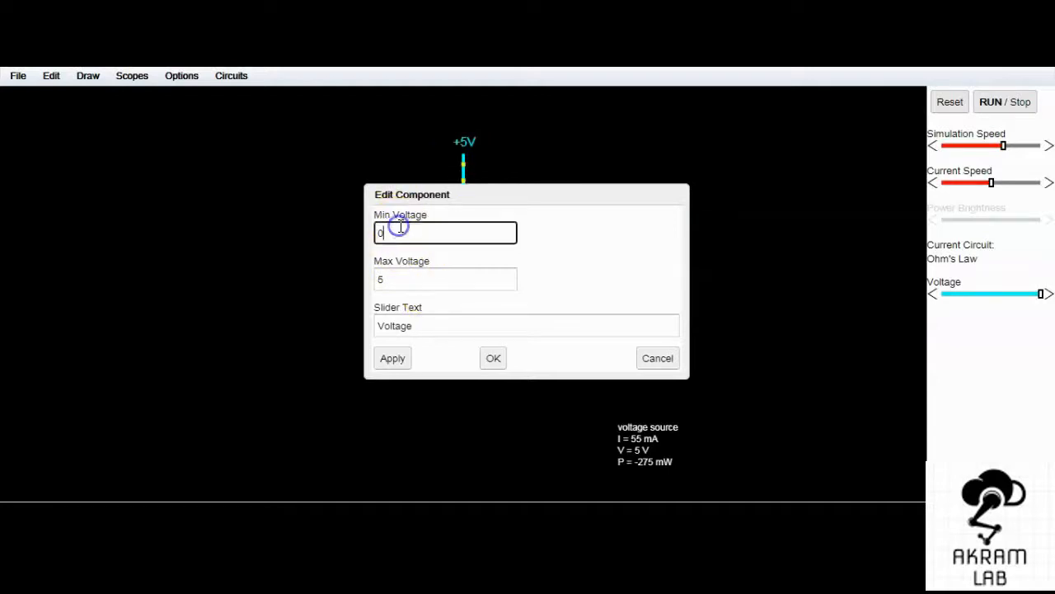
click(414, 279)
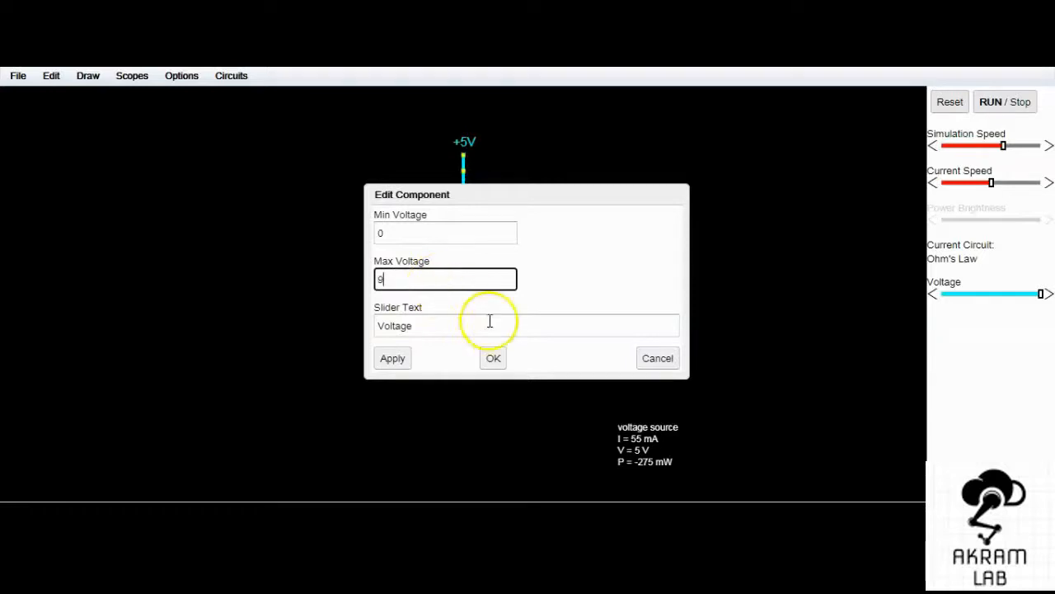
click(390, 359)
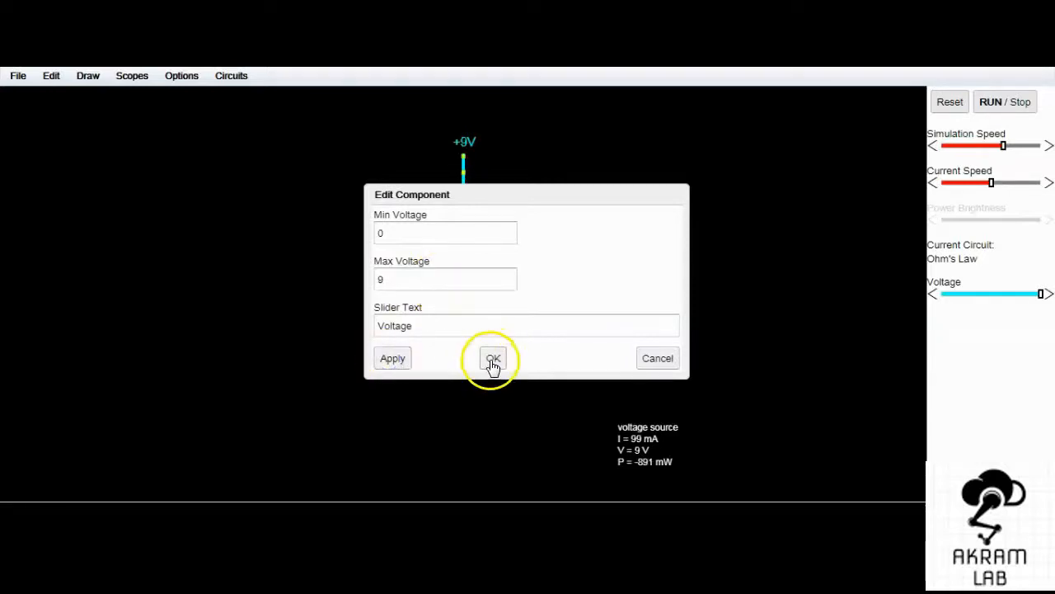
click(493, 360)
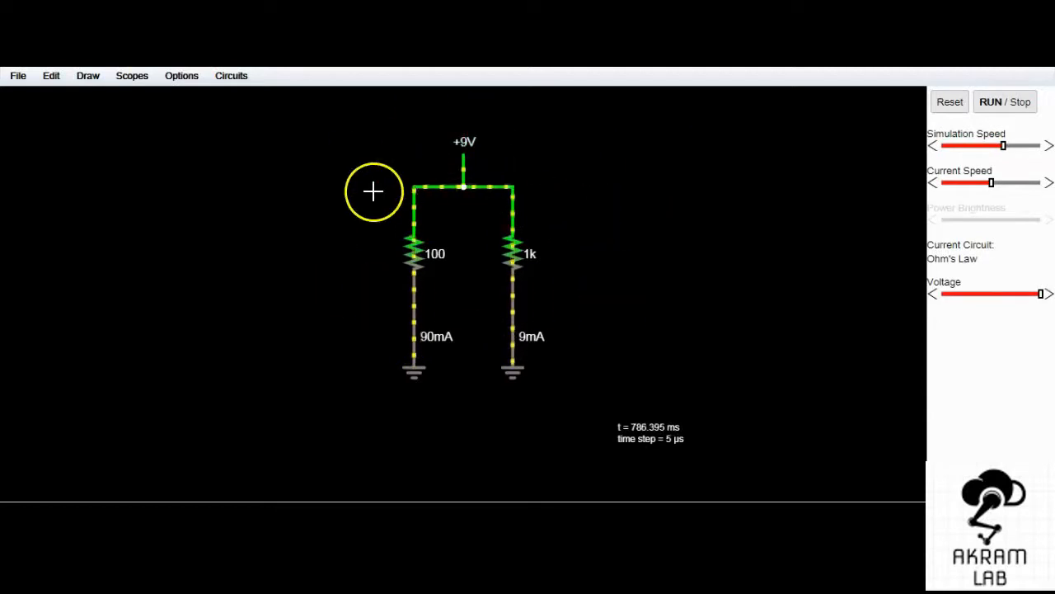
Load the Diode I/V Curve example circuit from the Diodes category.
click(231, 76)
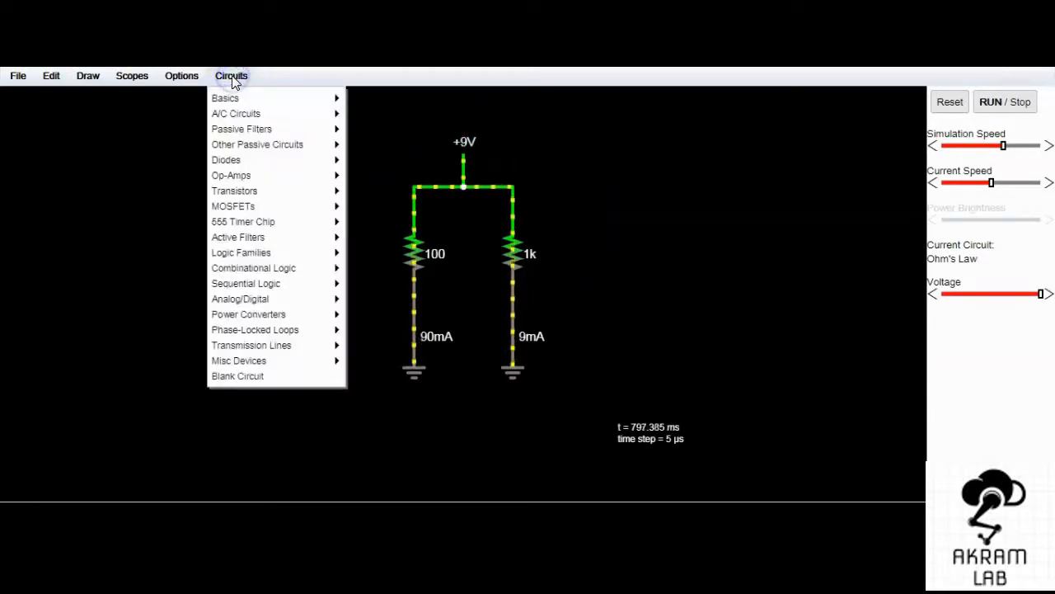
mouse_move(251, 257)
mouse_move(265, 165)
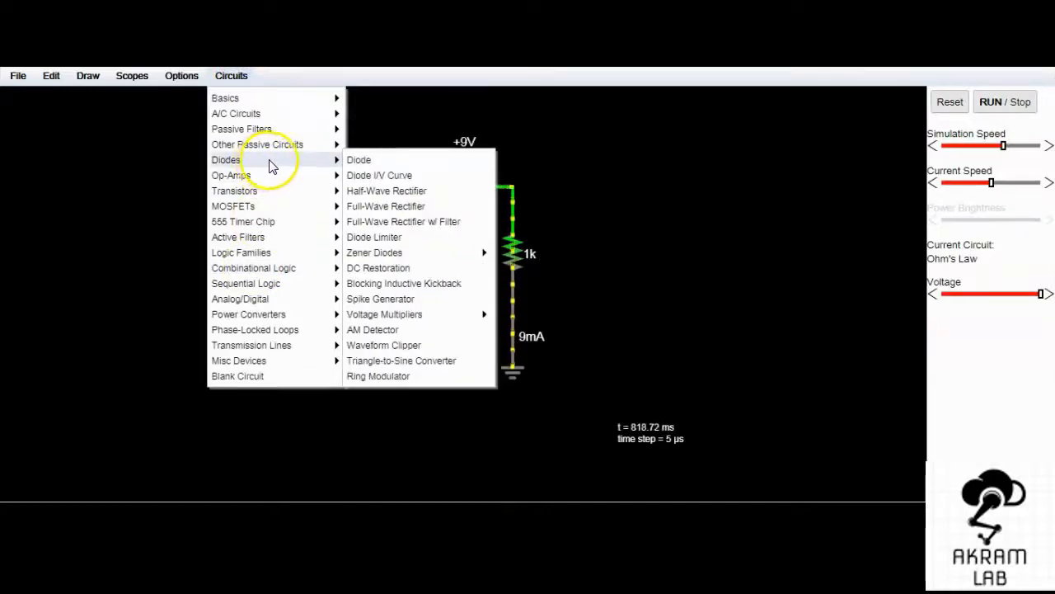
click(397, 176)
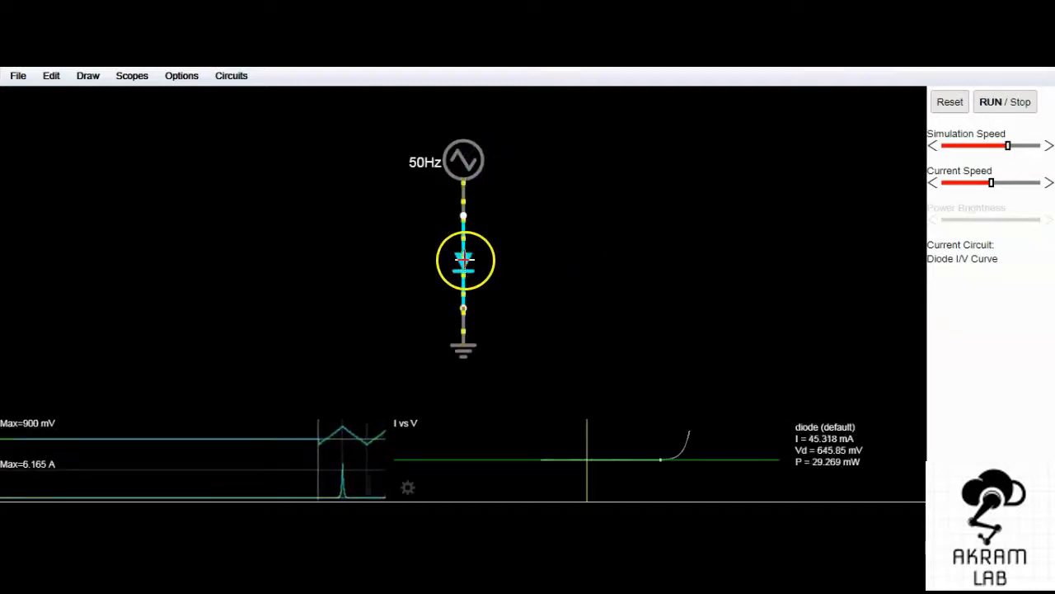
Try the Square Wave and D/C waveforms on the Diode I/V Curve circuit's 50 Hz voltage source.
double_click(468, 158)
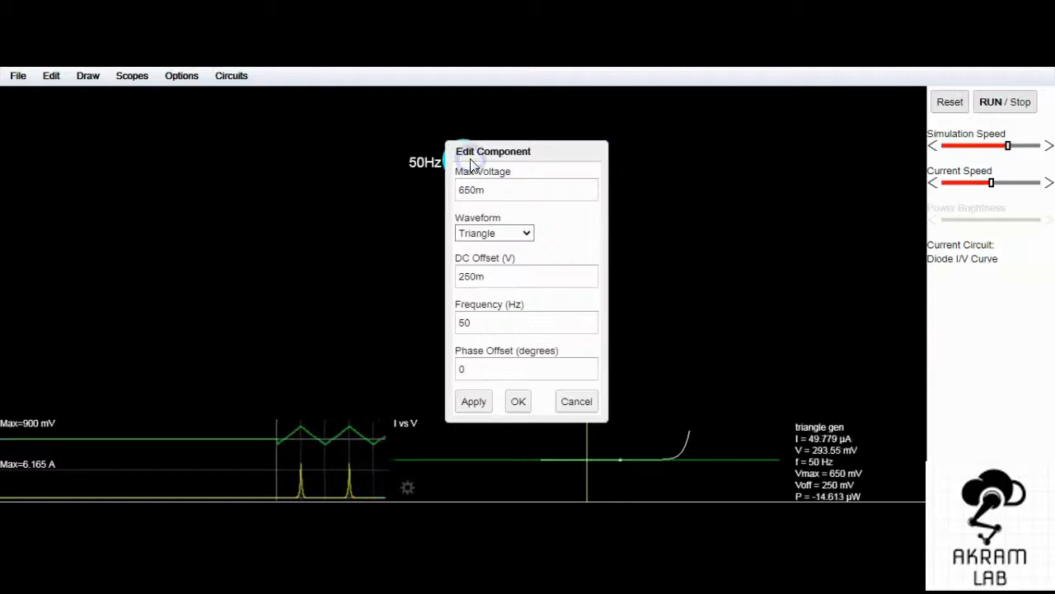
click(483, 192)
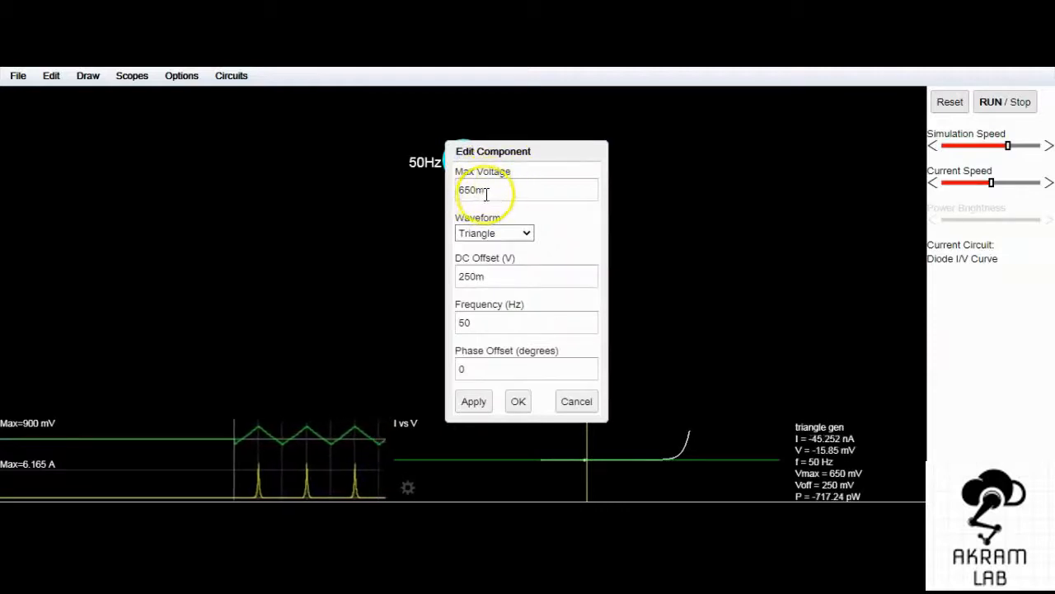
click(492, 190)
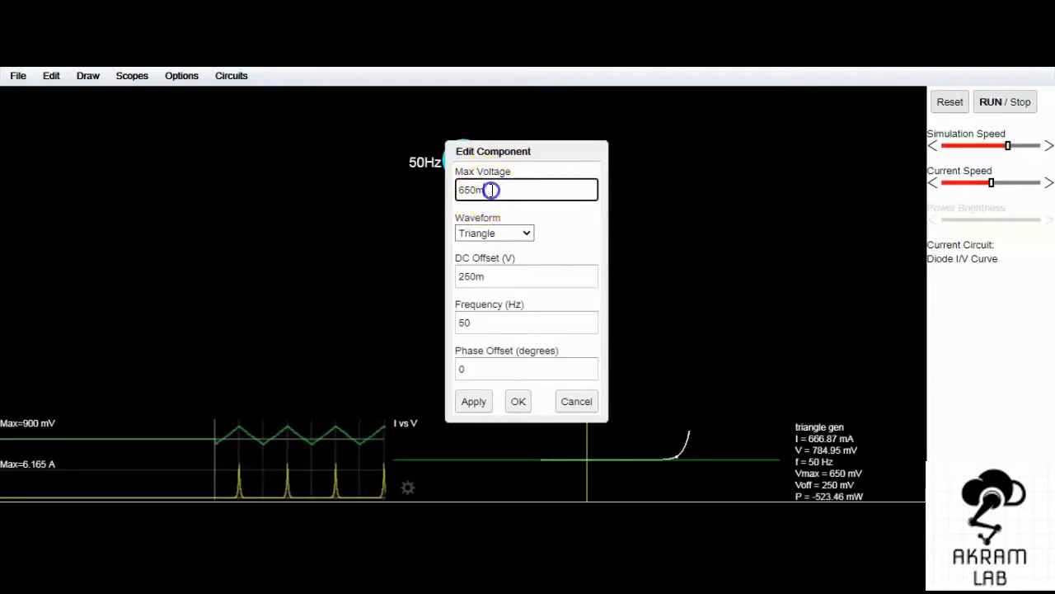
click(529, 234)
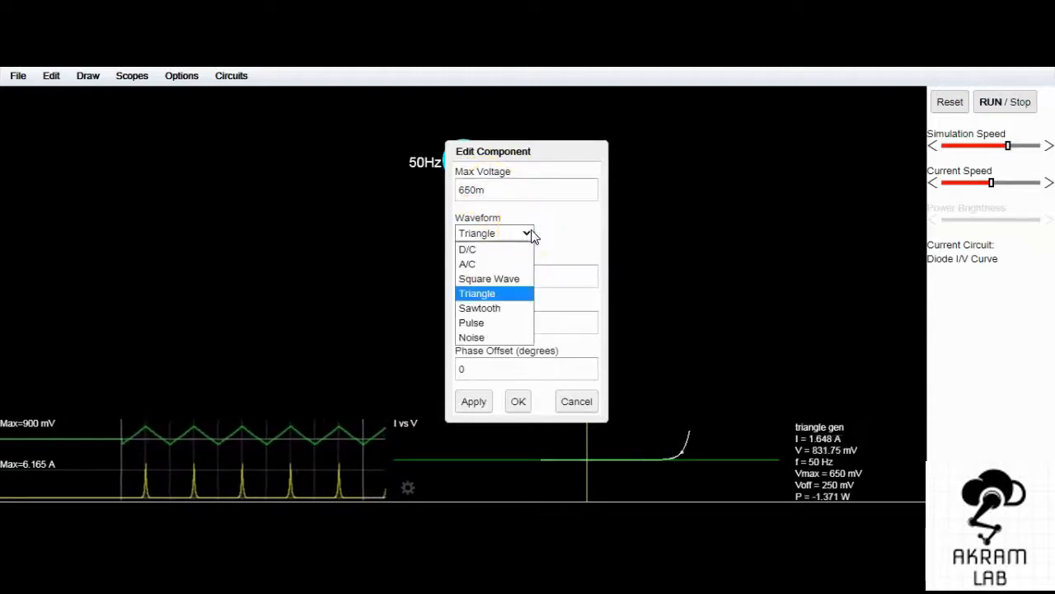
click(512, 281)
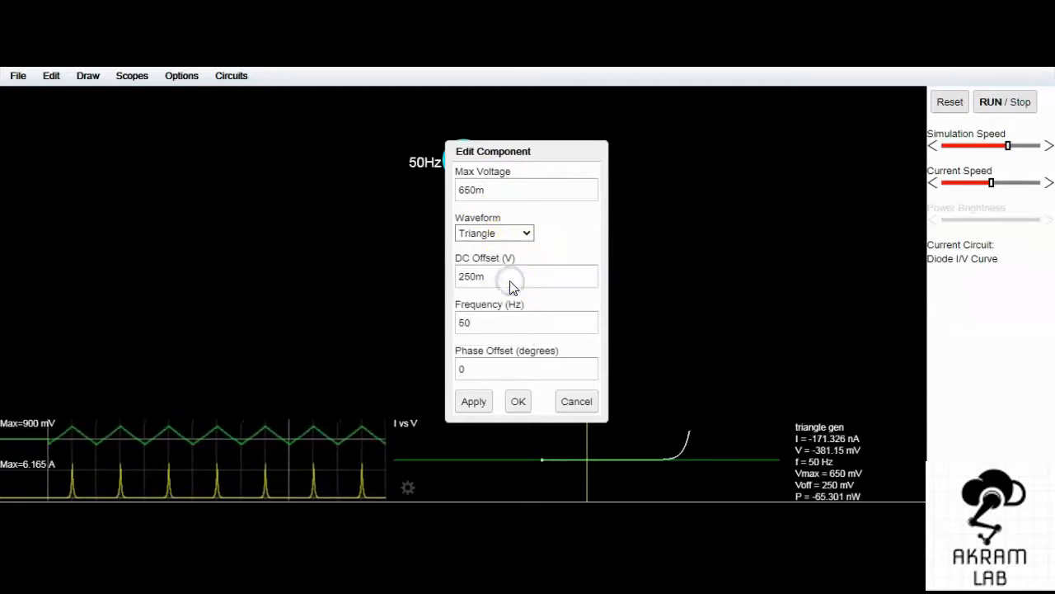
click(512, 235)
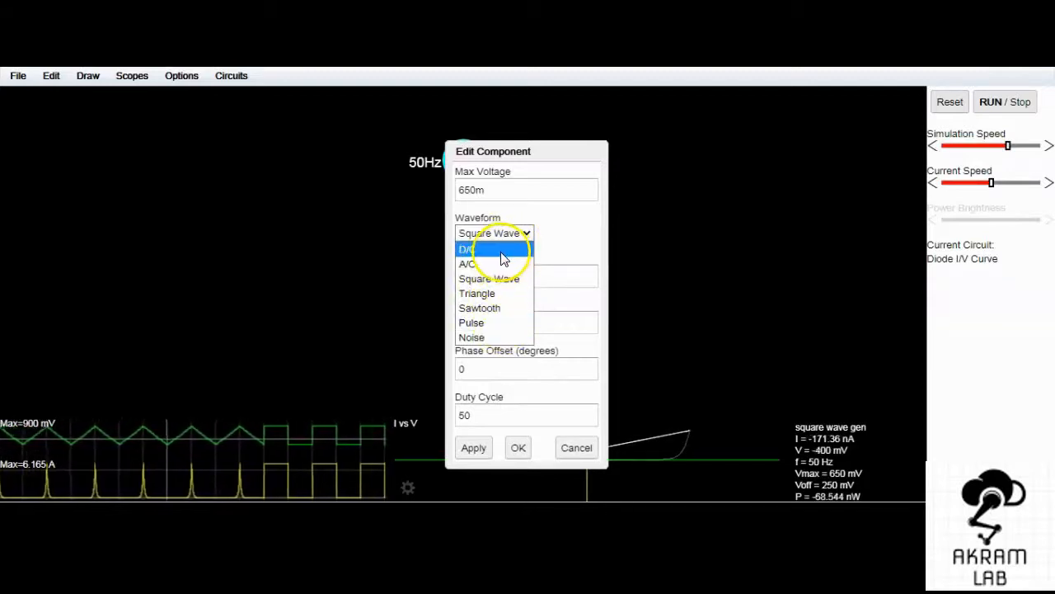
click(503, 250)
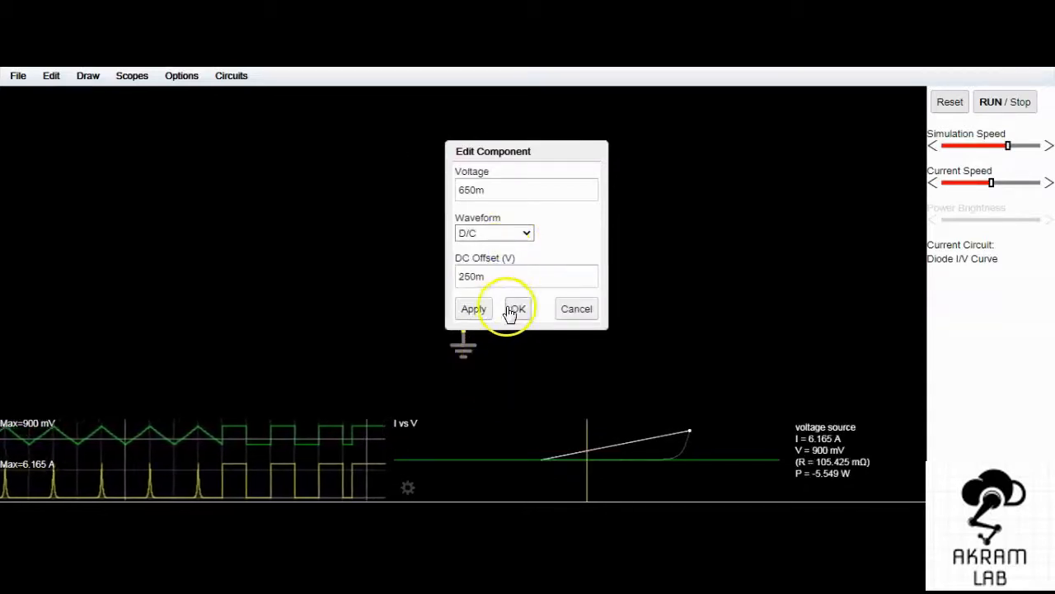
Return the voltage source's waveform to Triangle and accept the component settings.
click(506, 232)
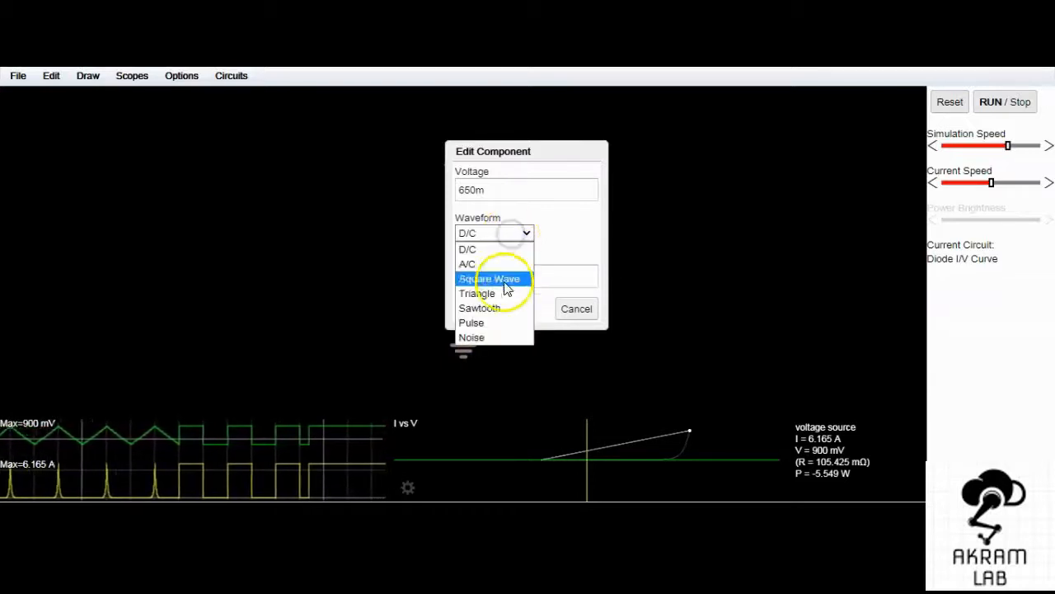
click(503, 298)
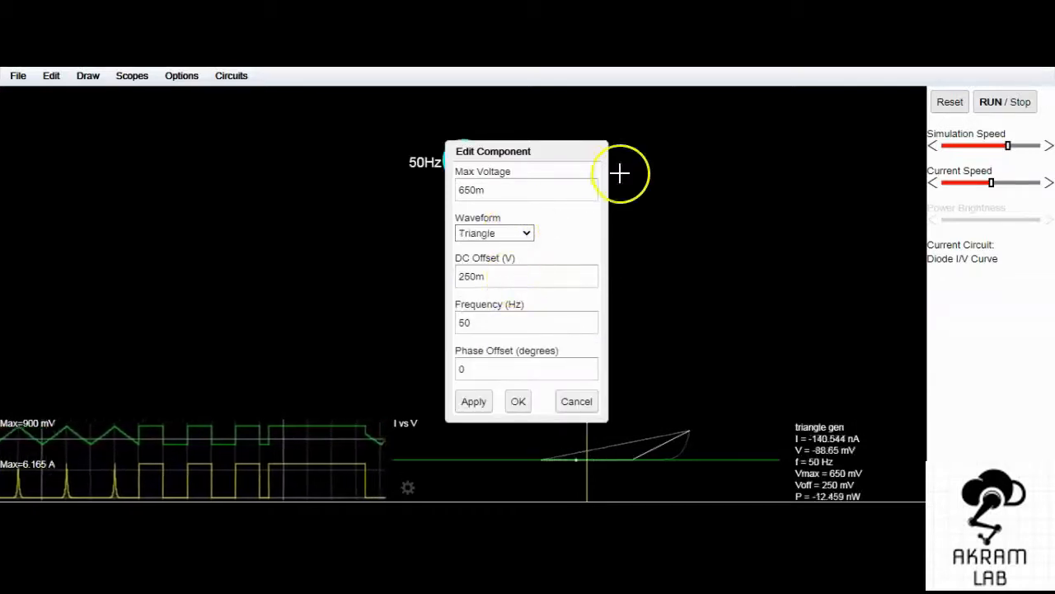
click(490, 322)
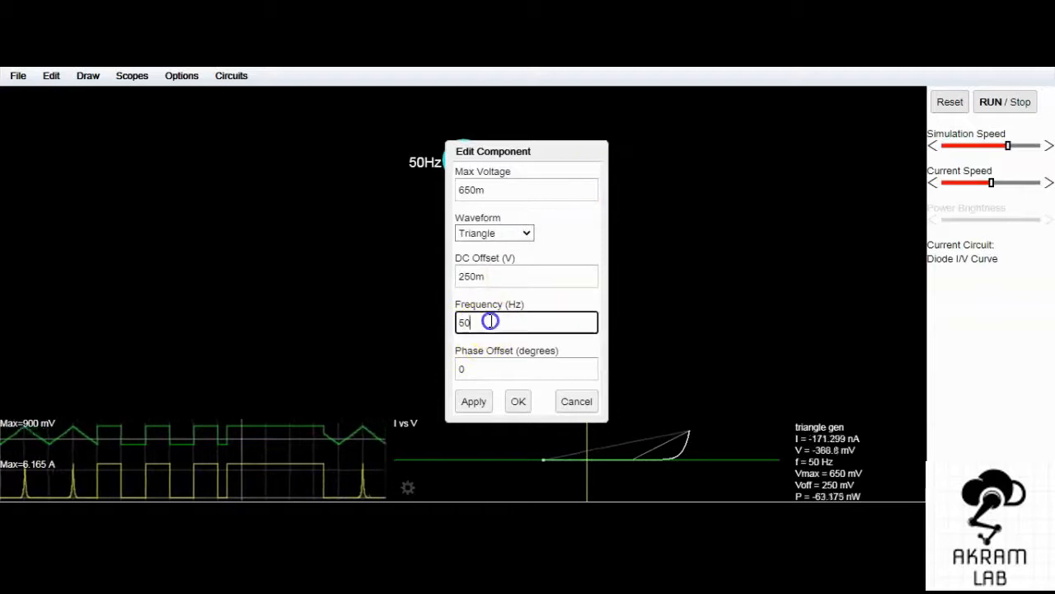
click(514, 402)
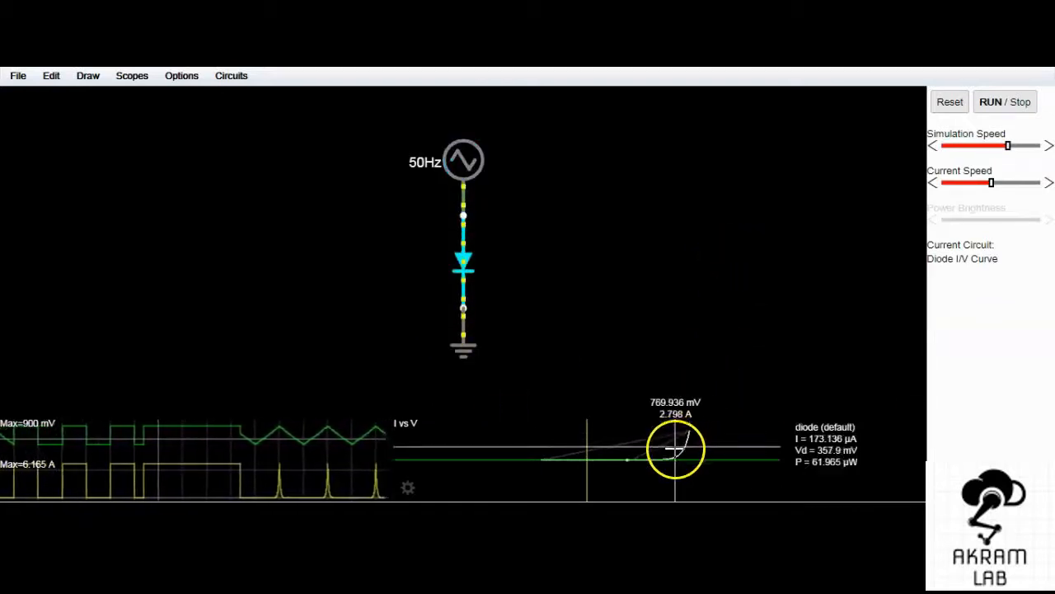
Undock the diode's I vs V scope from the scope area.
right_click(634, 455)
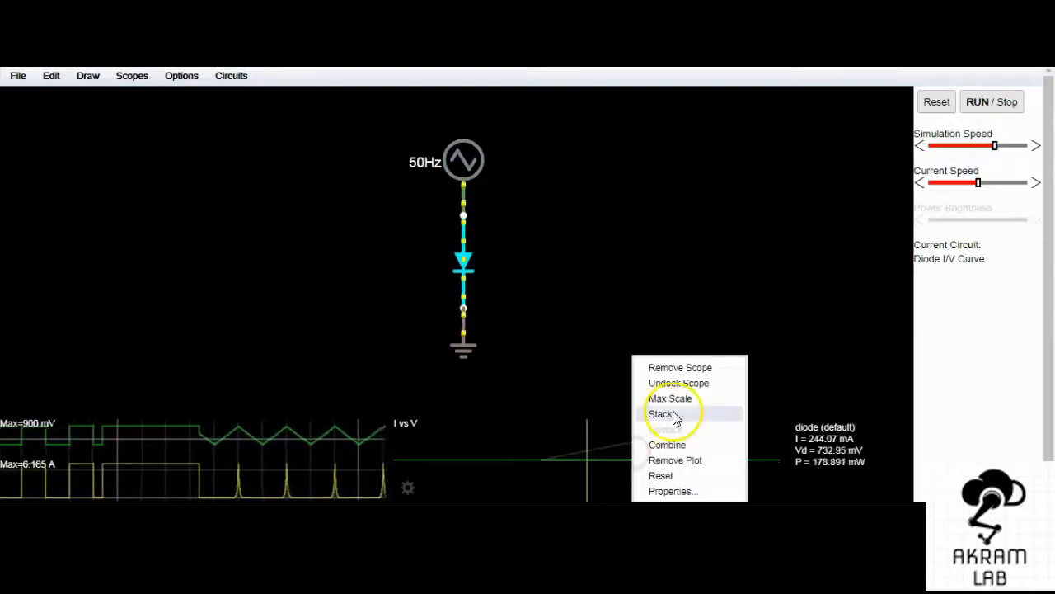
click(677, 377)
key(r)
drag(593, 308, 629, 202)
click(681, 222)
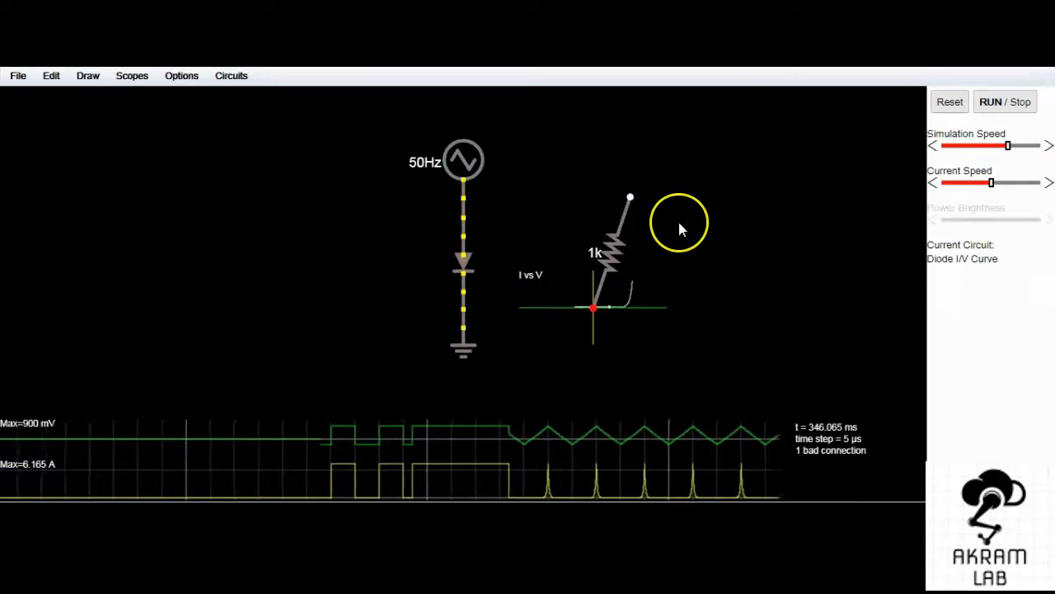
key(ctrl+z)
Move the undocked I vs V scope up beside the diode and enlarge it.
drag(580, 306, 624, 228)
click(706, 252)
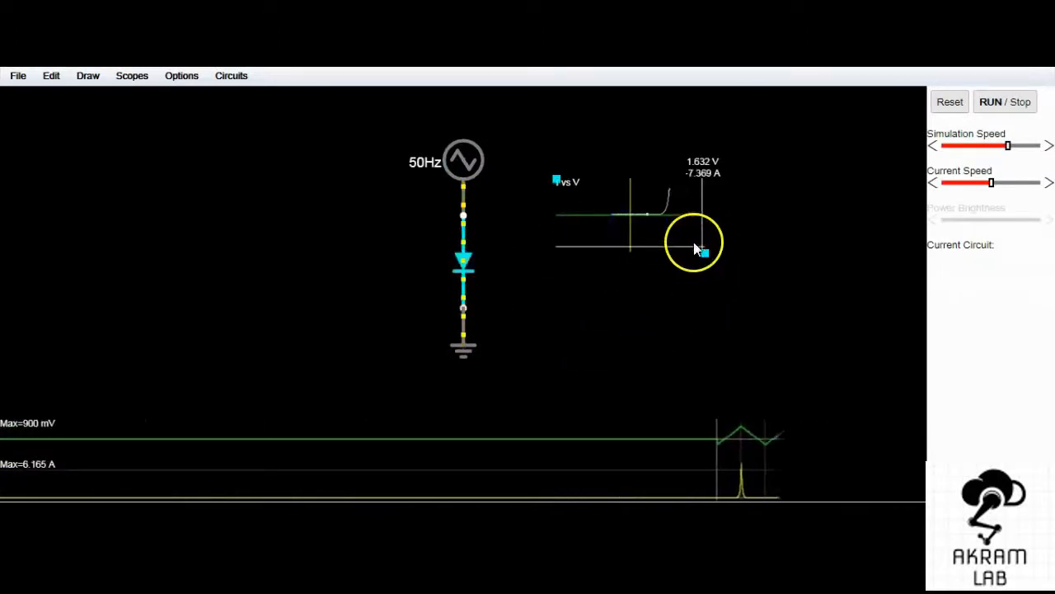
drag(707, 261, 820, 388)
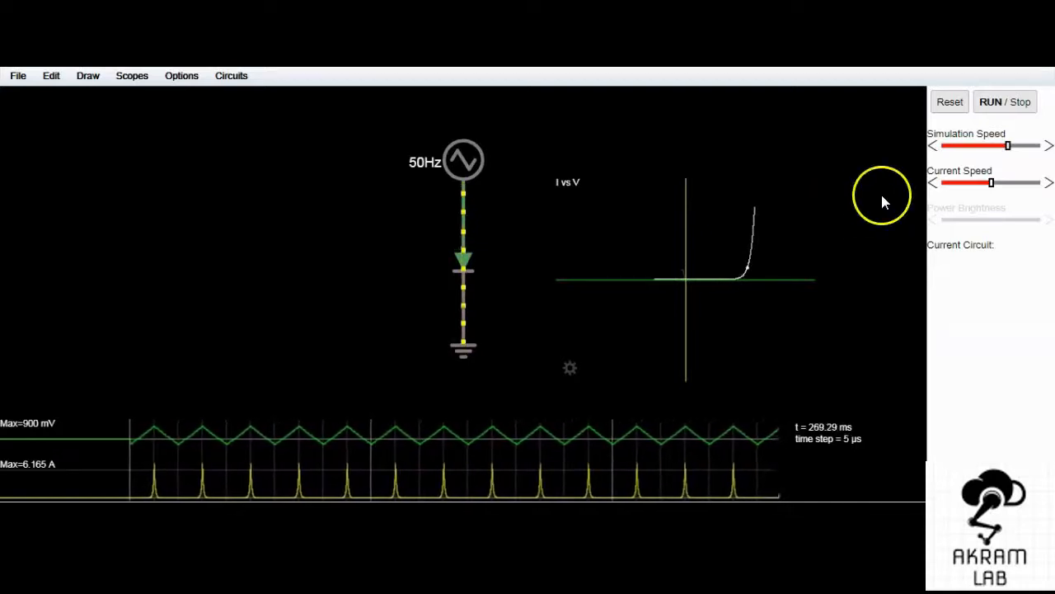
Try slow and fast simulation and current speeds, leaving the simulation speed at about 70% and the current speed at about 85%.
drag(1007, 146, 1023, 146)
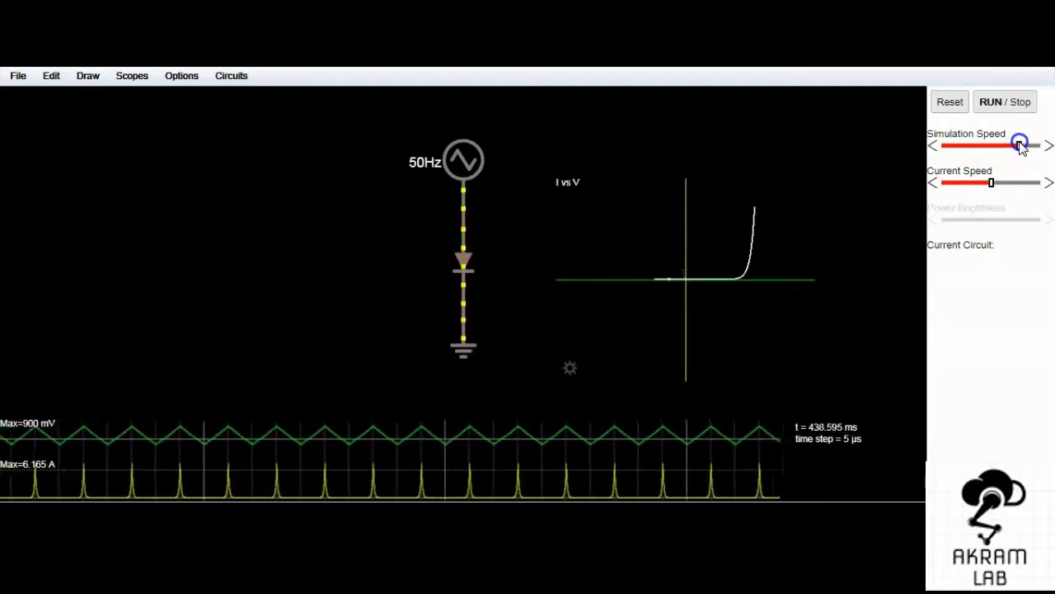
drag(1021, 146, 955, 149)
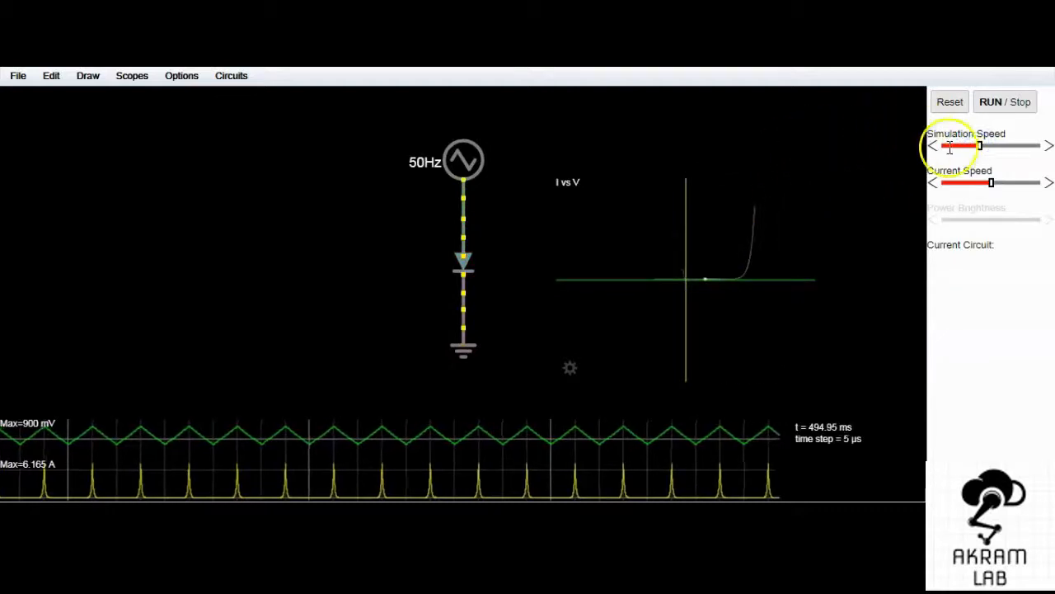
drag(992, 182, 1020, 183)
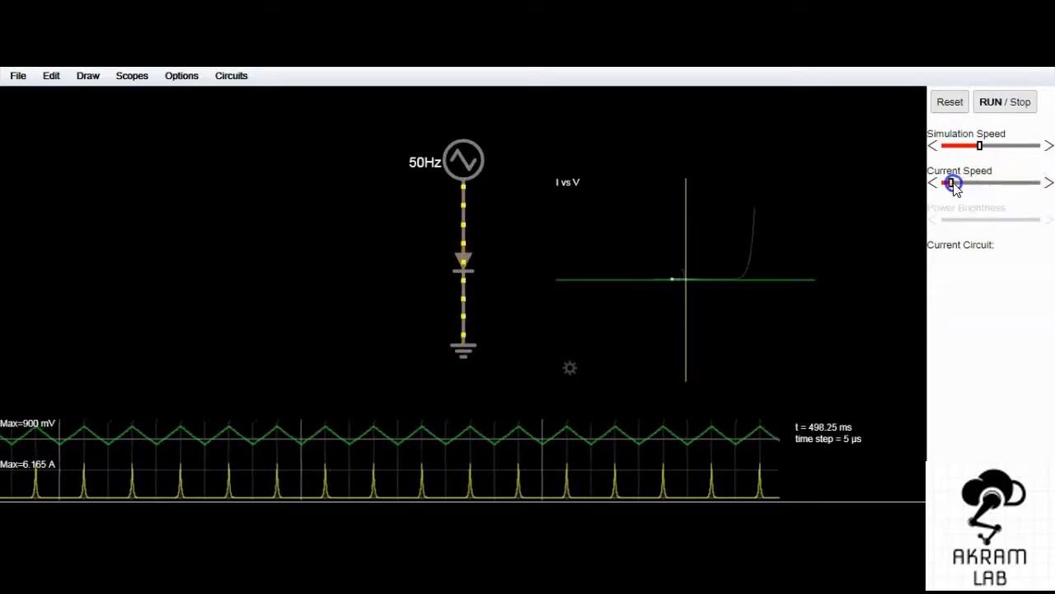
click(1013, 291)
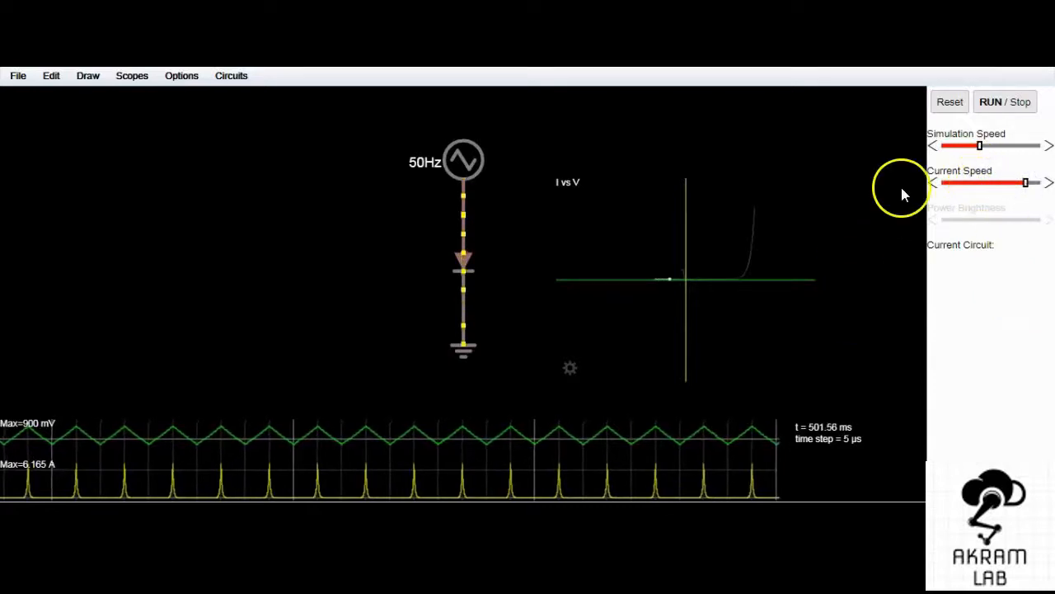
click(986, 144)
drag(997, 150, 1020, 150)
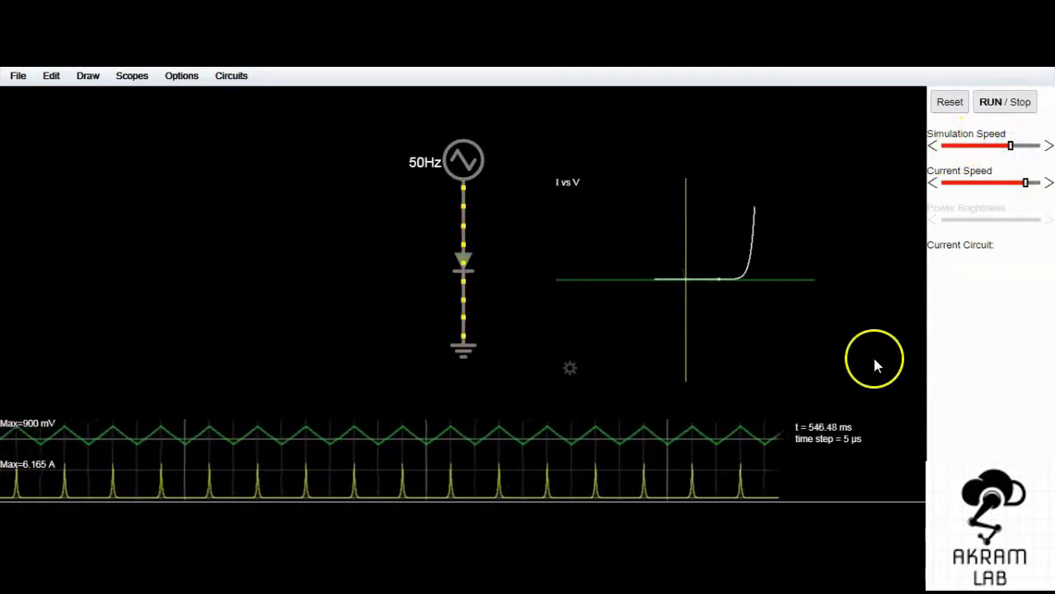
Look through the example circuit categories, including Transistors, 555 Timer Chip and Combinational Logic, and close the list without loading a circuit.
click(221, 77)
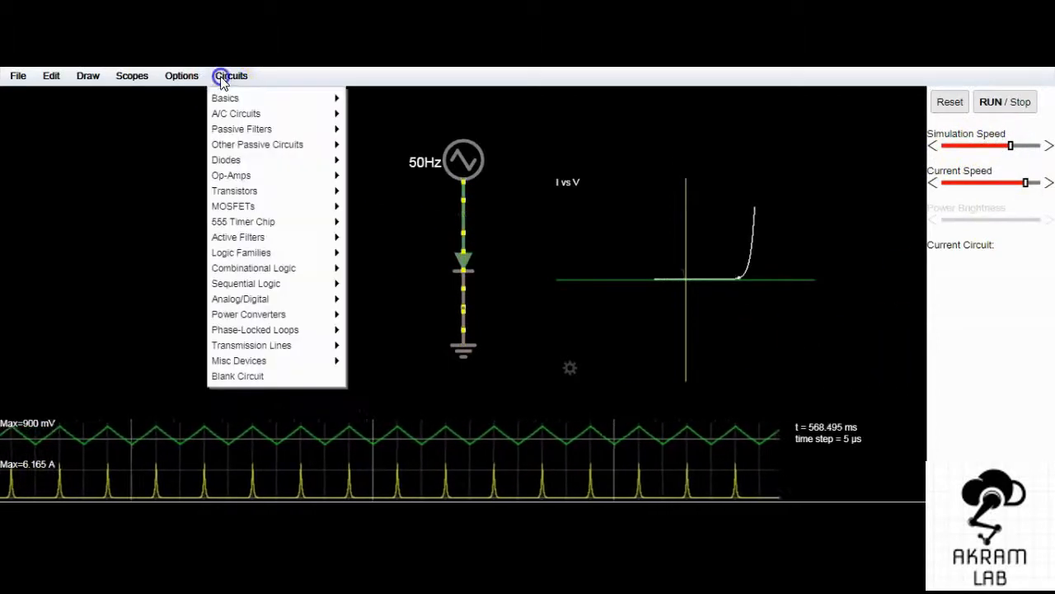
mouse_move(252, 177)
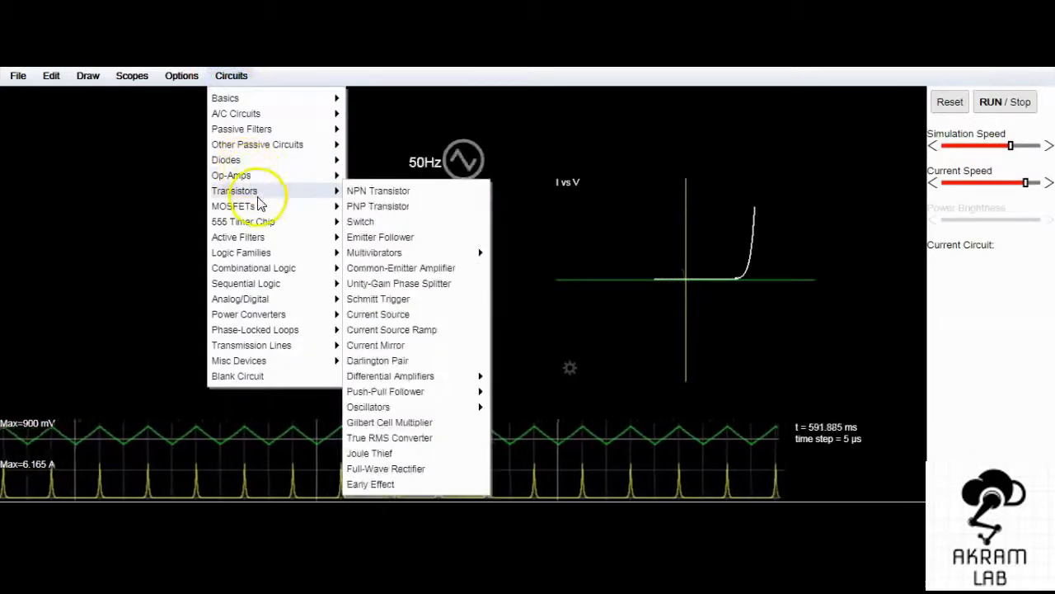
mouse_move(261, 225)
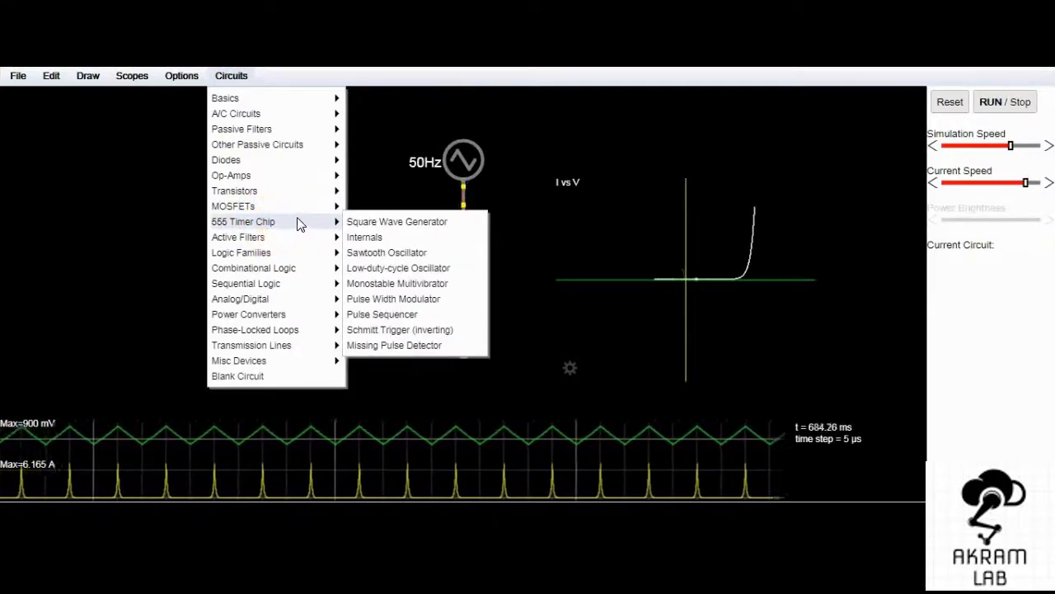
click(294, 213)
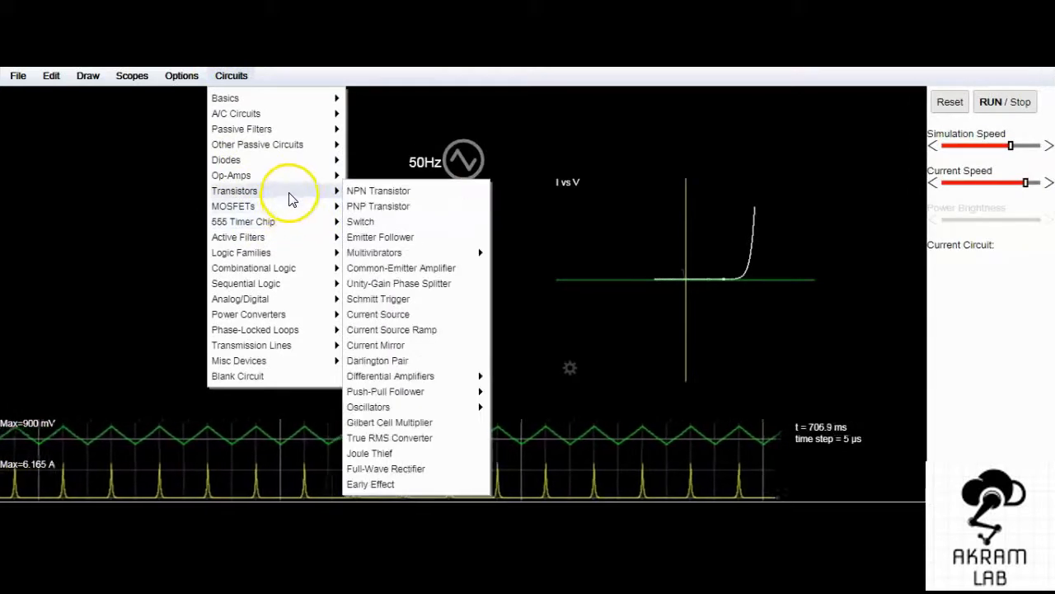
mouse_move(285, 177)
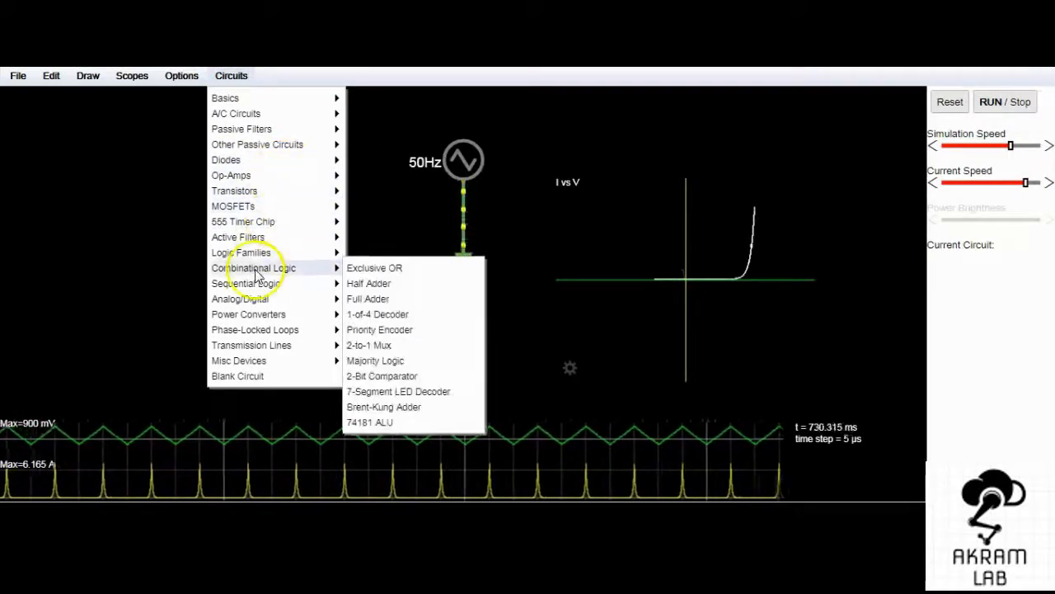
click(105, 222)
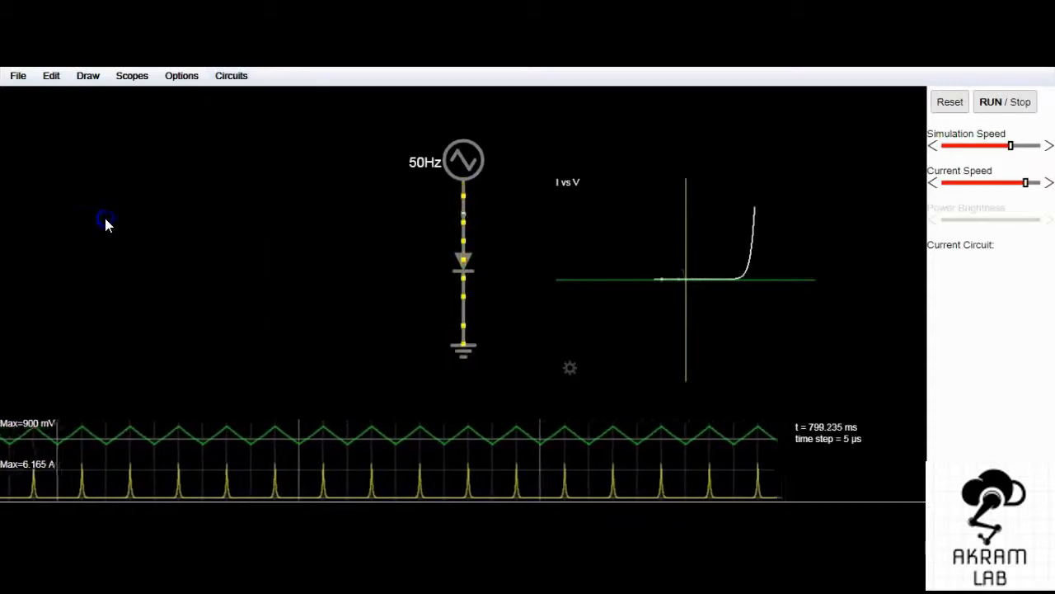
click(100, 223)
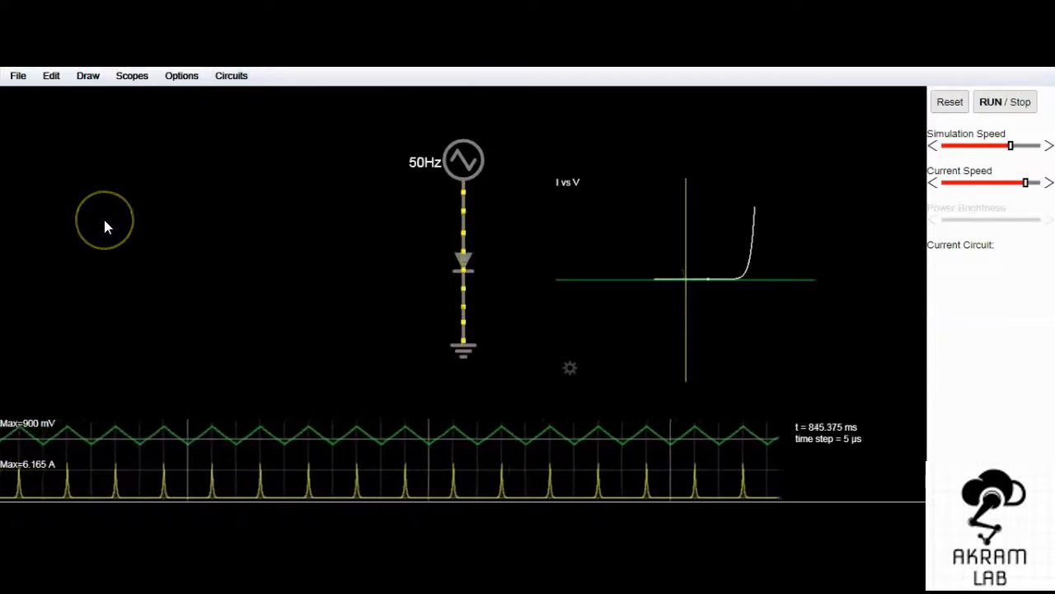